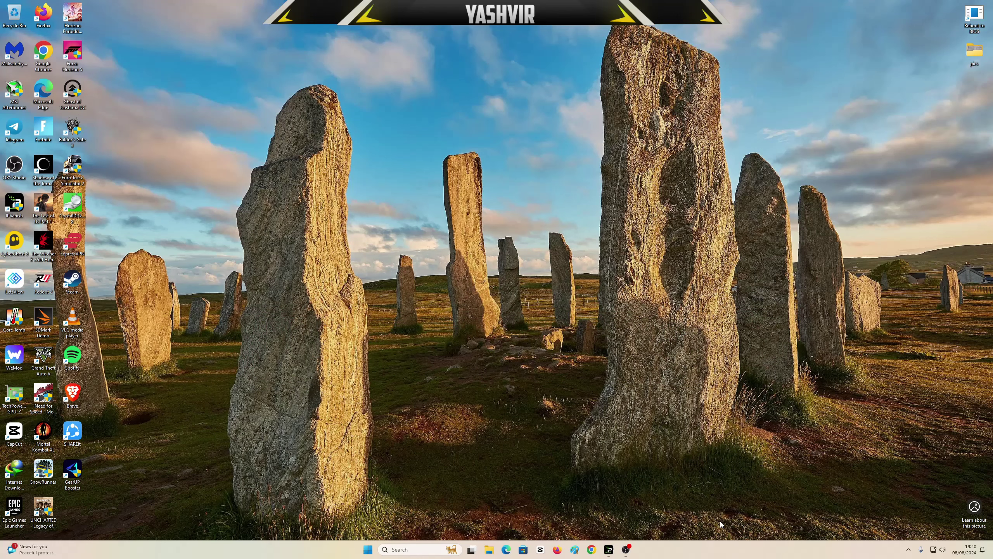
Rerun the Google search 'self employed csg' and open the MRA 'CSG Return–Self-Employed Individuals' page
click(594, 550)
click(473, 164)
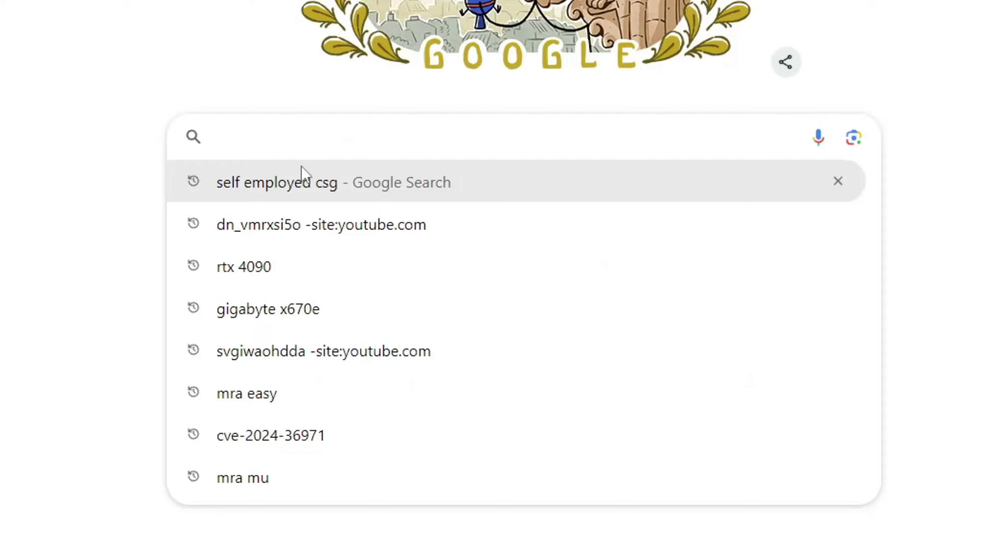
click(302, 182)
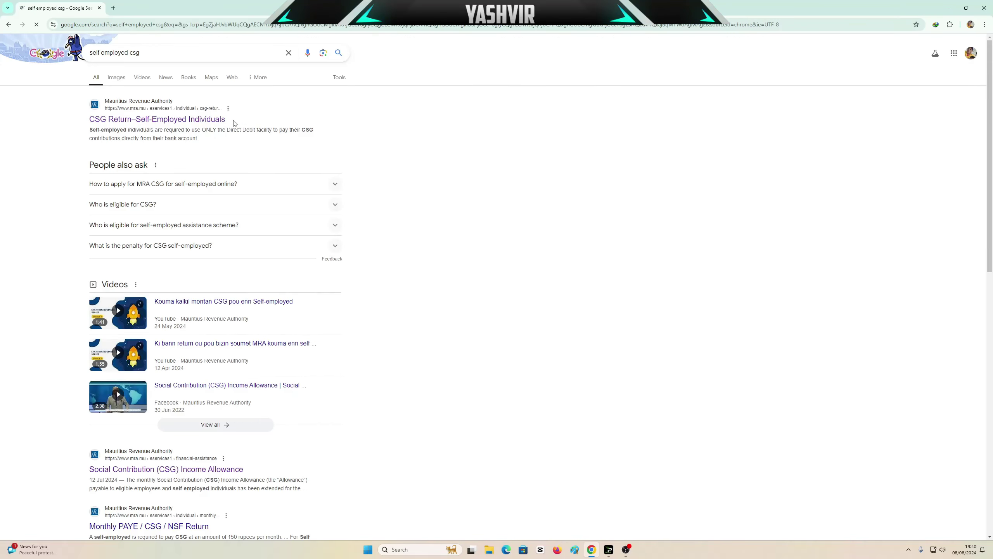
drag(497, 8, 559, 101)
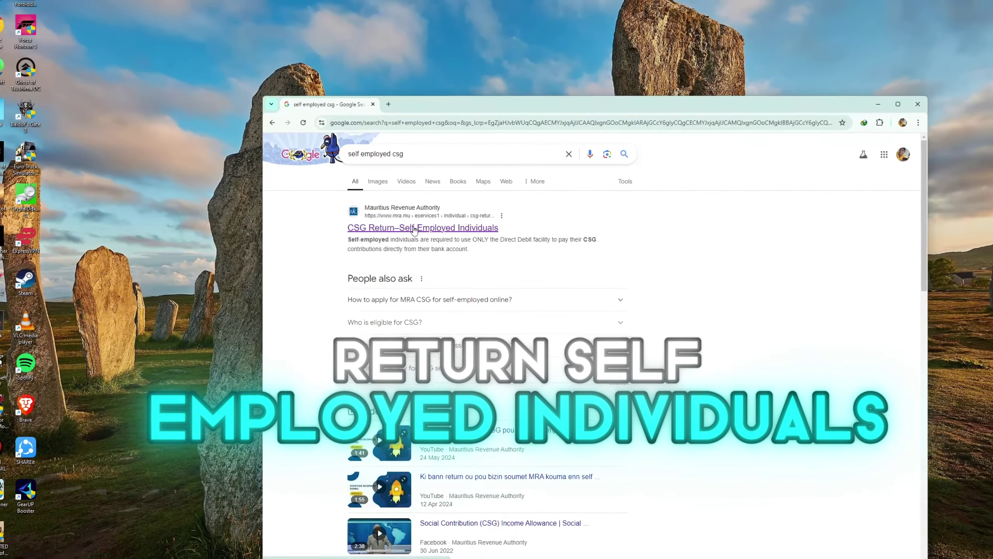
click(416, 229)
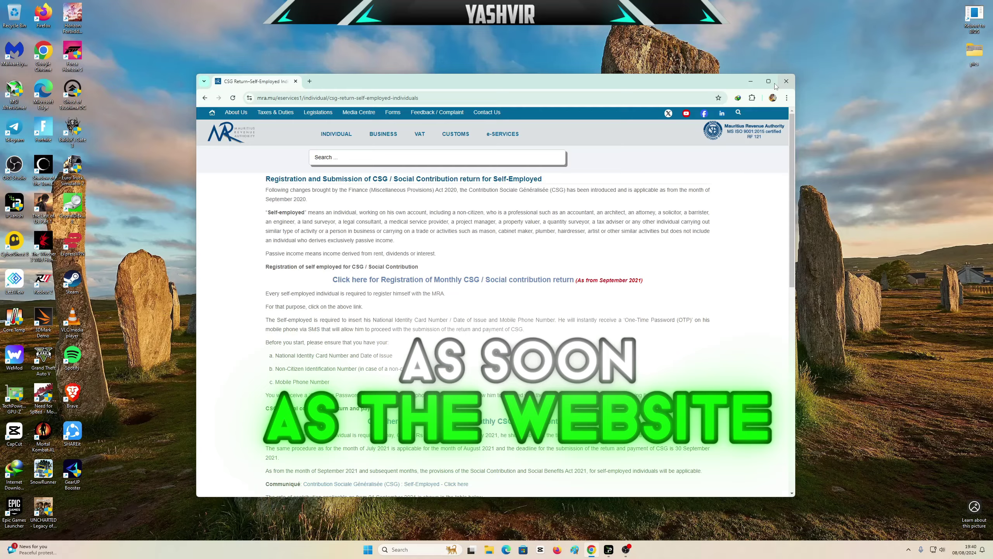
Maximize the browser and highlight the 'self-employed', 'required to pay' and Rs 150 wording
click(768, 81)
scroll(396, 285, down, 2)
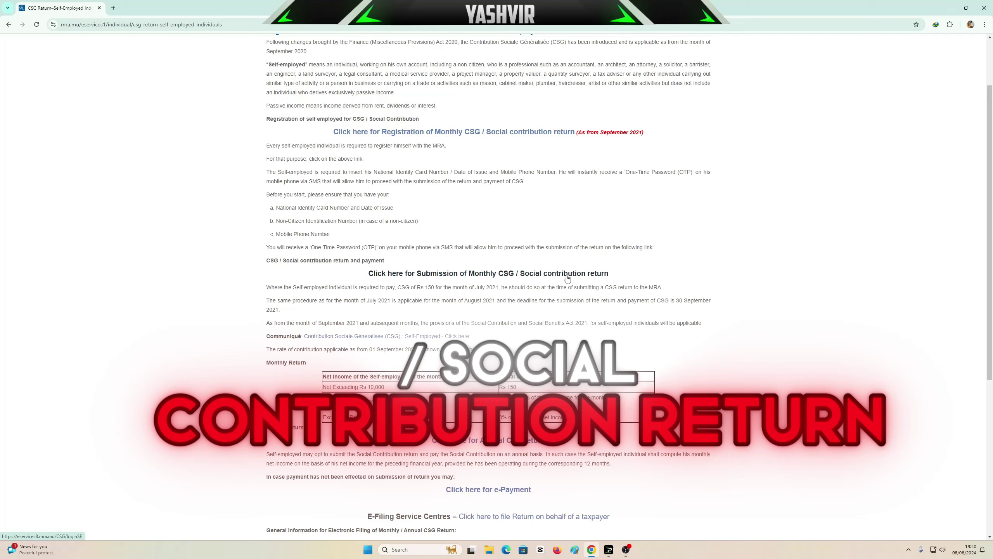
drag(292, 286, 313, 287)
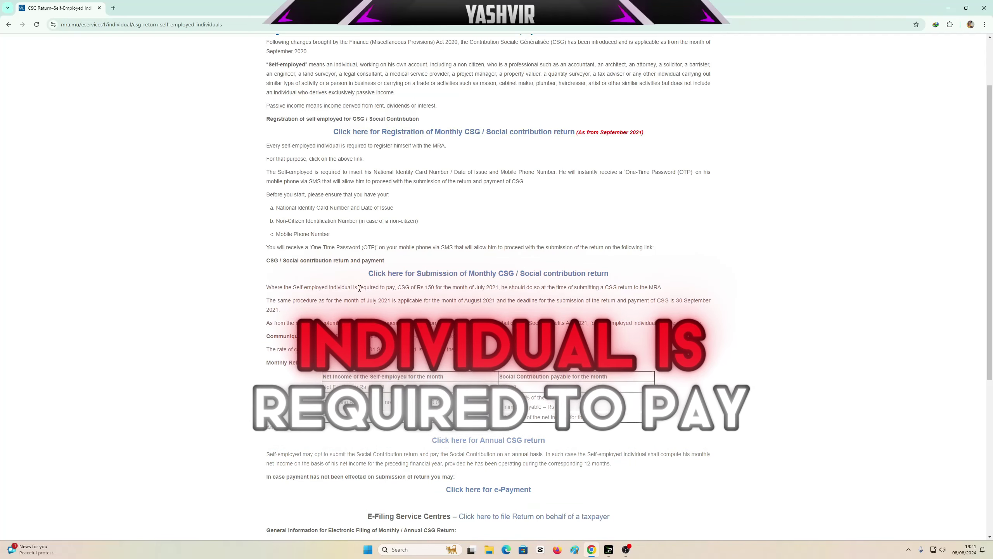
drag(359, 287, 432, 288)
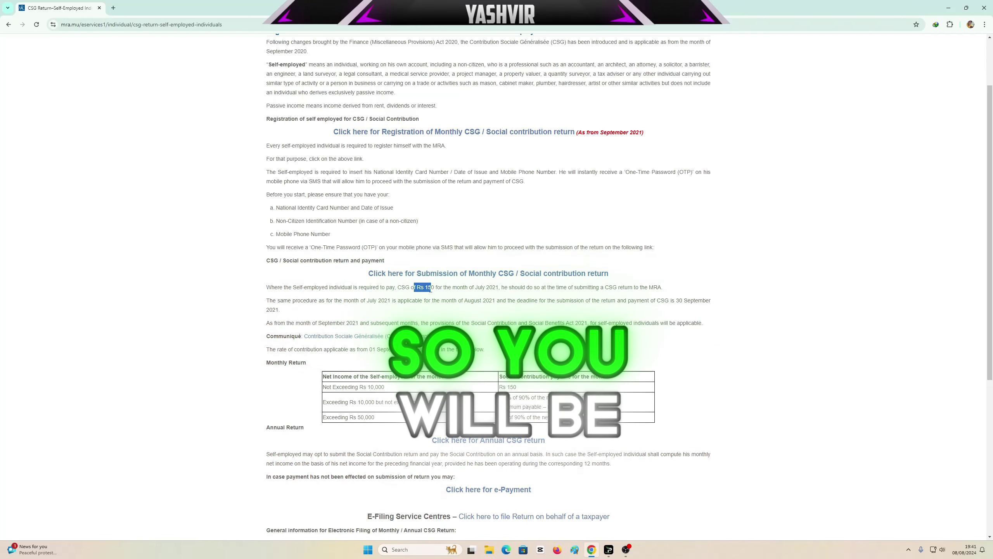
click(440, 295)
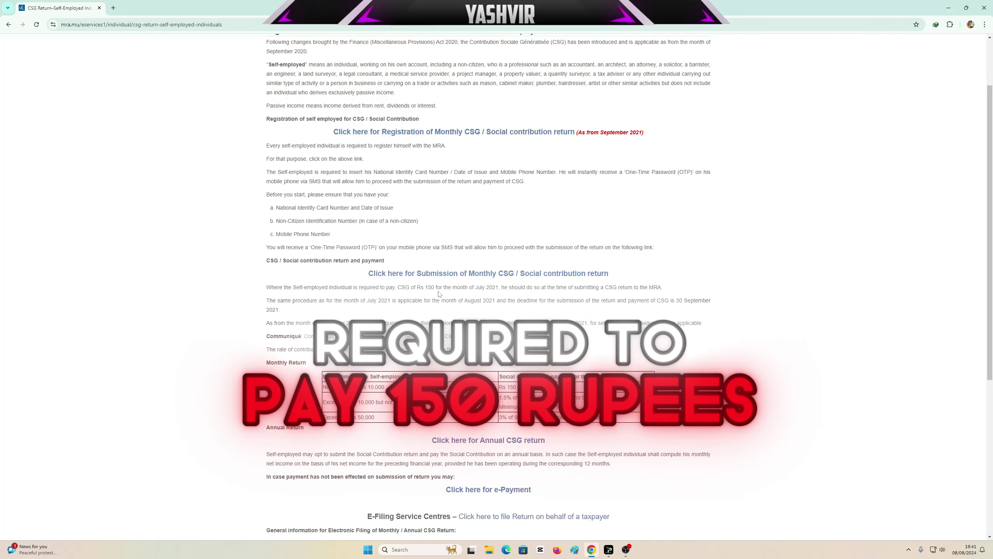
drag(425, 290, 433, 289)
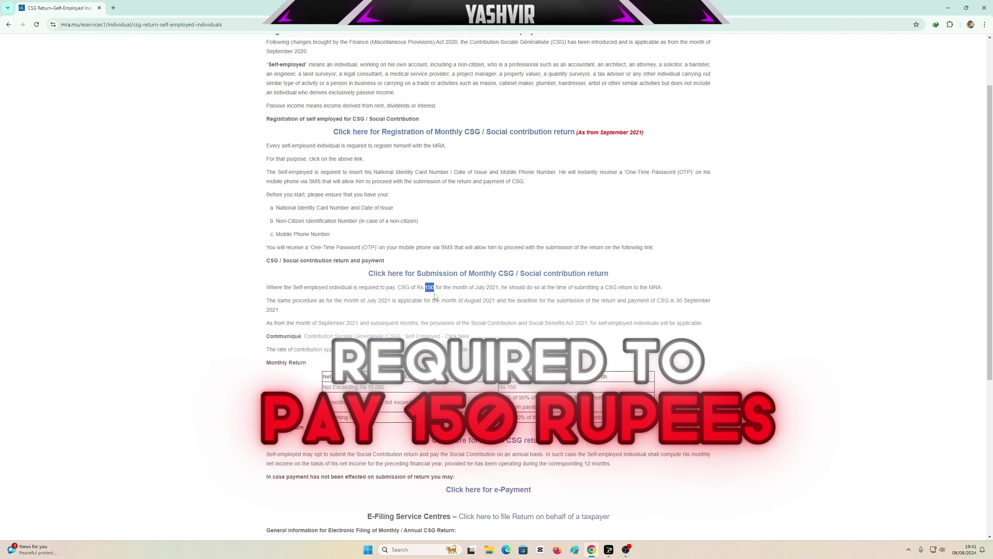
click(436, 299)
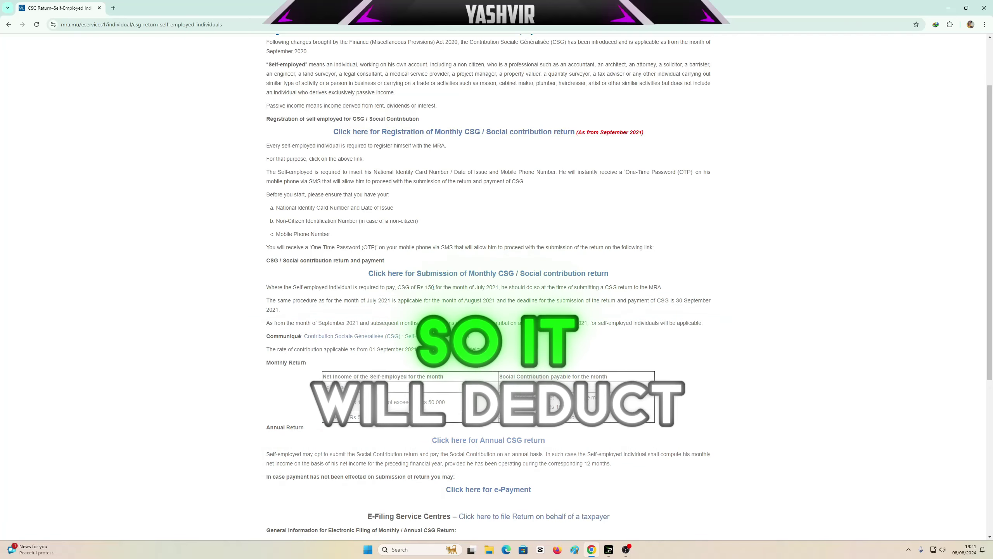
drag(428, 296, 424, 288)
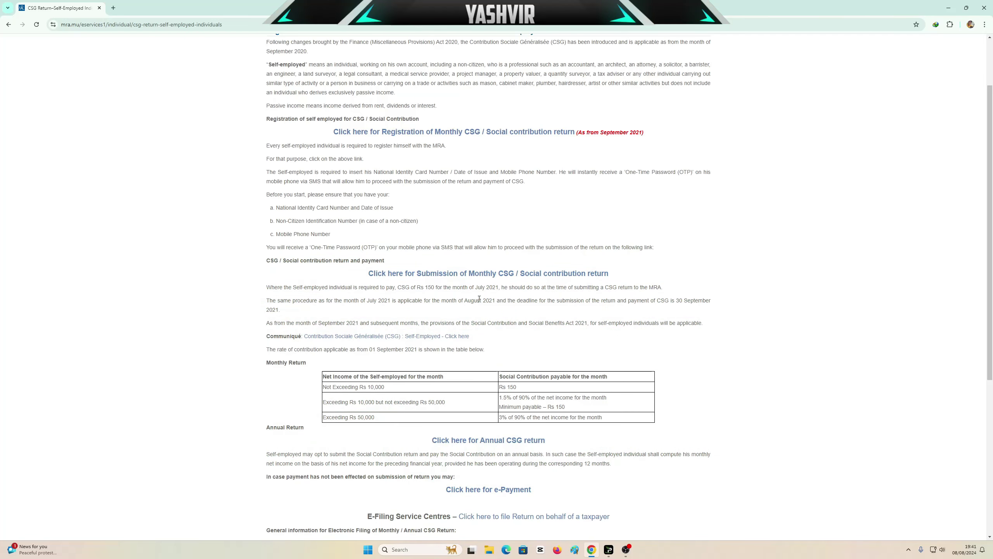
Open the monthly CSG return login and choose National Identity Card Number (NID) as identification type
click(488, 274)
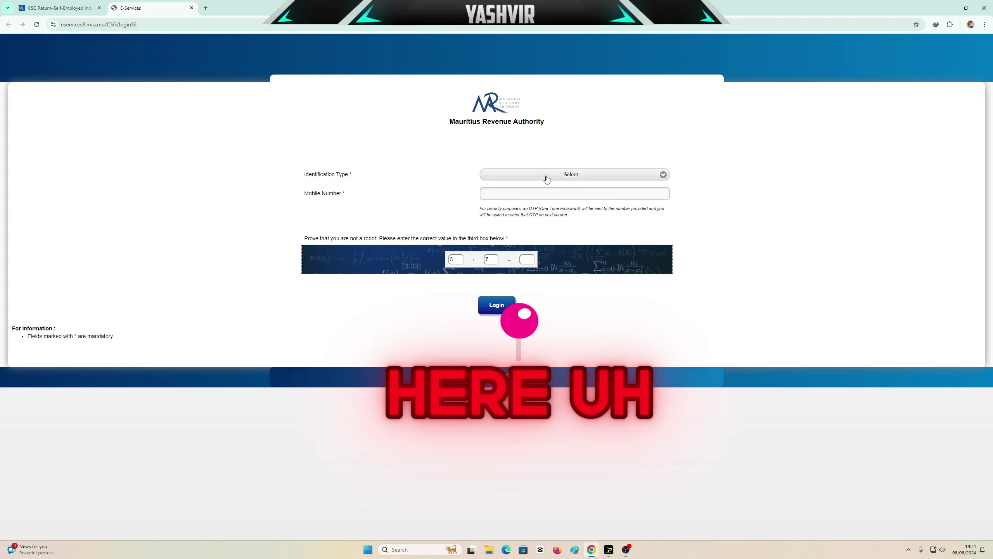
click(548, 177)
click(519, 187)
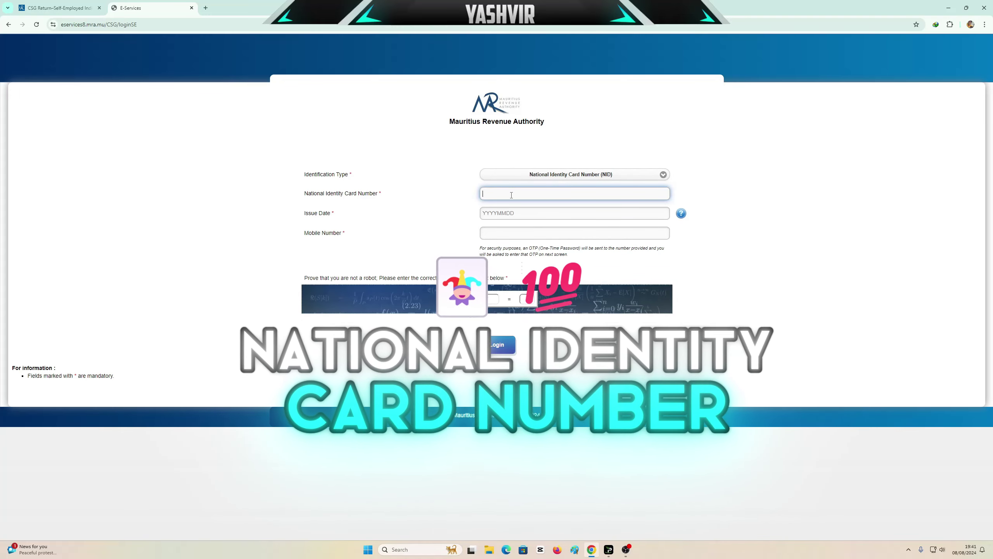
Go to the Issue Date field, highlighting its label along the way
click(482, 216)
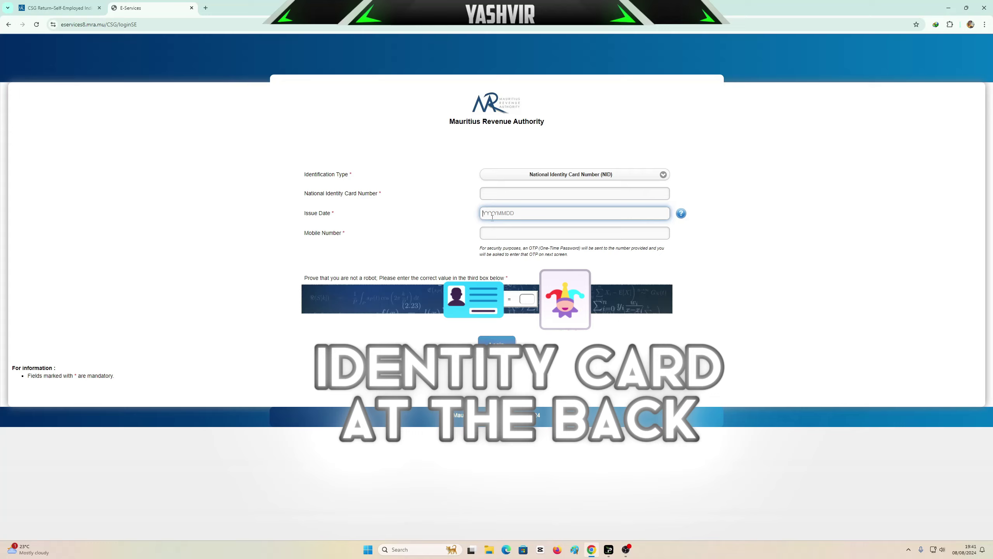
drag(304, 213, 330, 213)
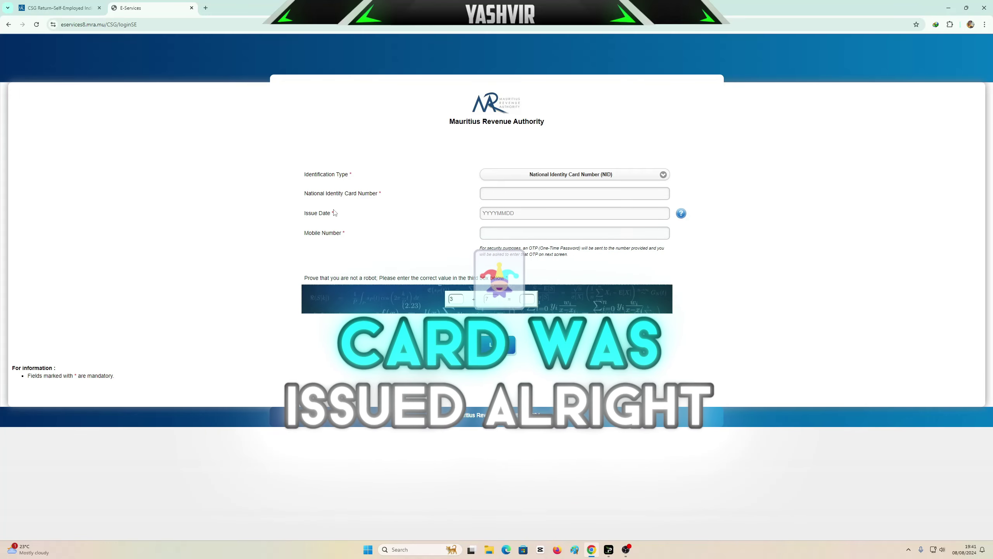
click(482, 214)
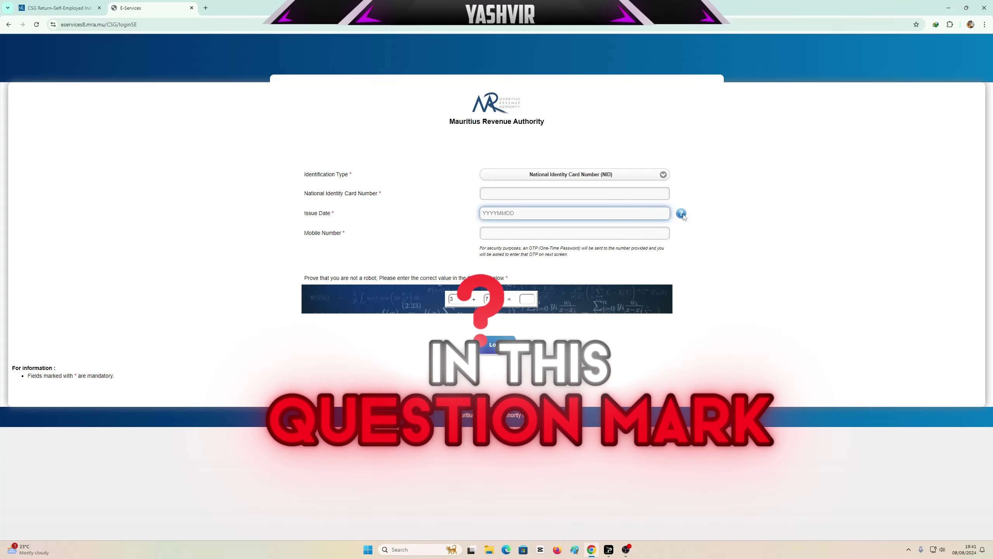
View the example ID card showing where the issue date appears, then close it
click(681, 214)
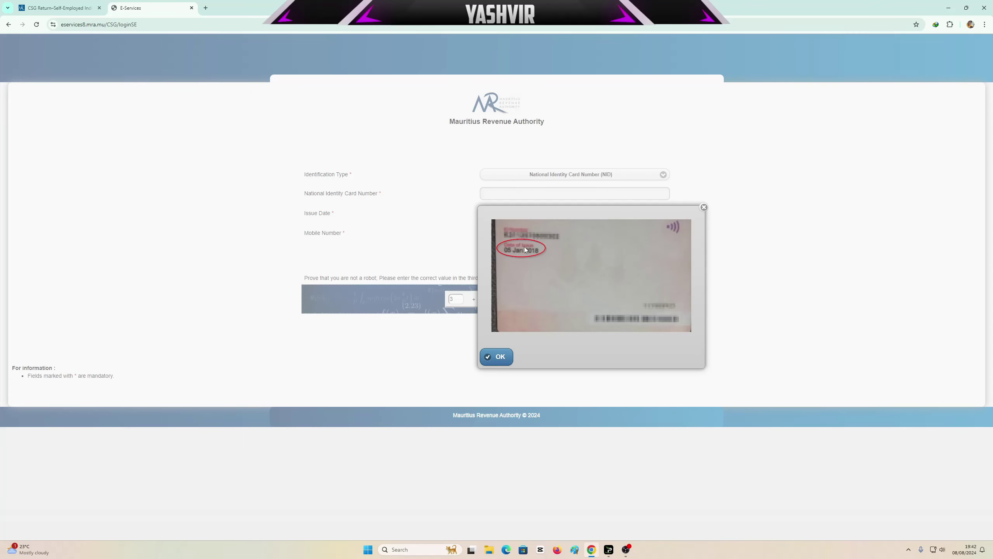
click(705, 210)
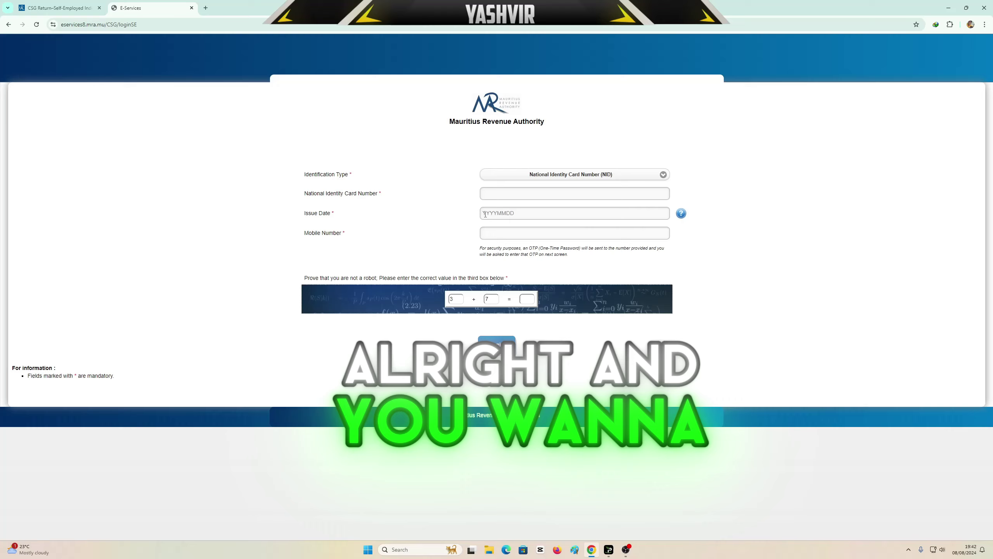
click(495, 214)
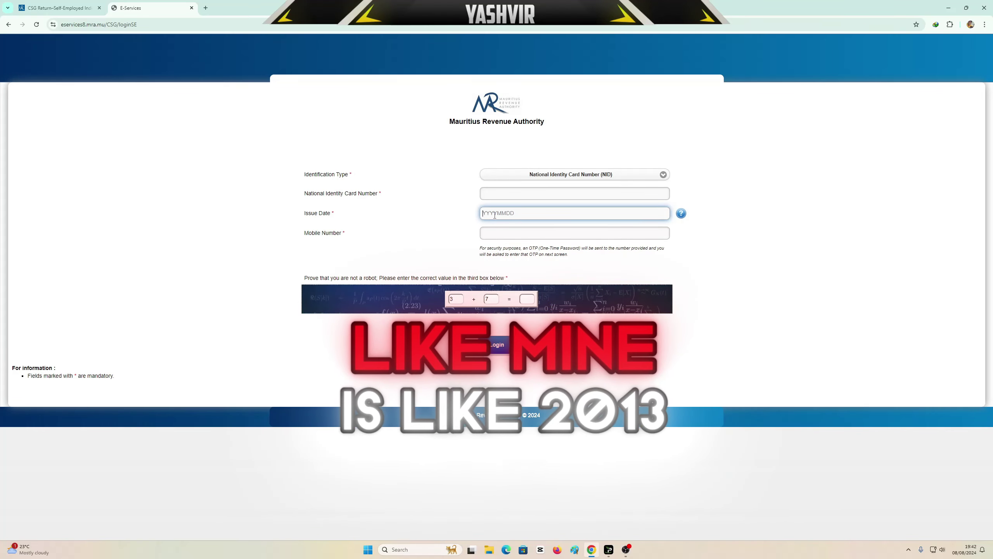
text(202)
Enter 20131004 as the card's issue date and select its 2013 year portion
key(BackSpace)
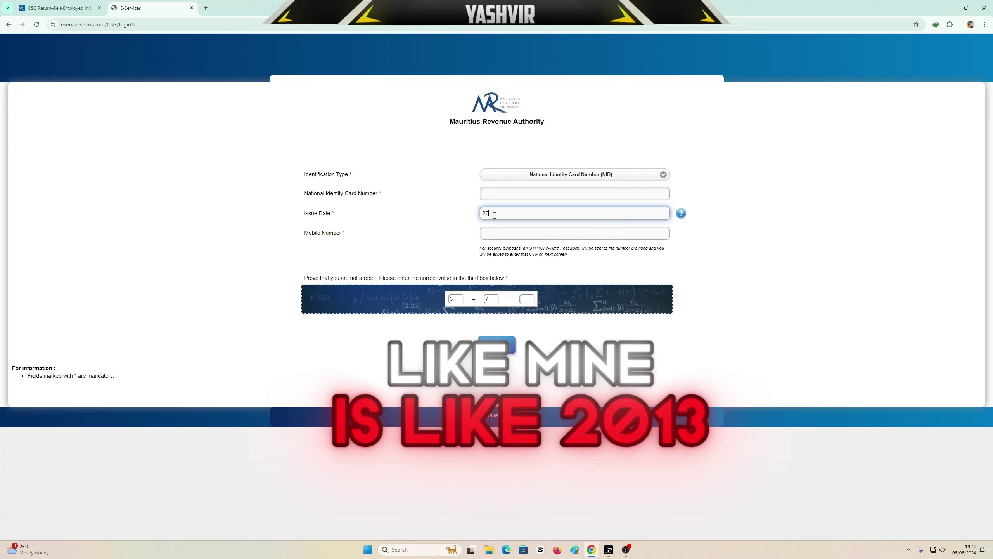
text(13)
key(BackSpace)
key(BackSpace)
key(BackSpace)
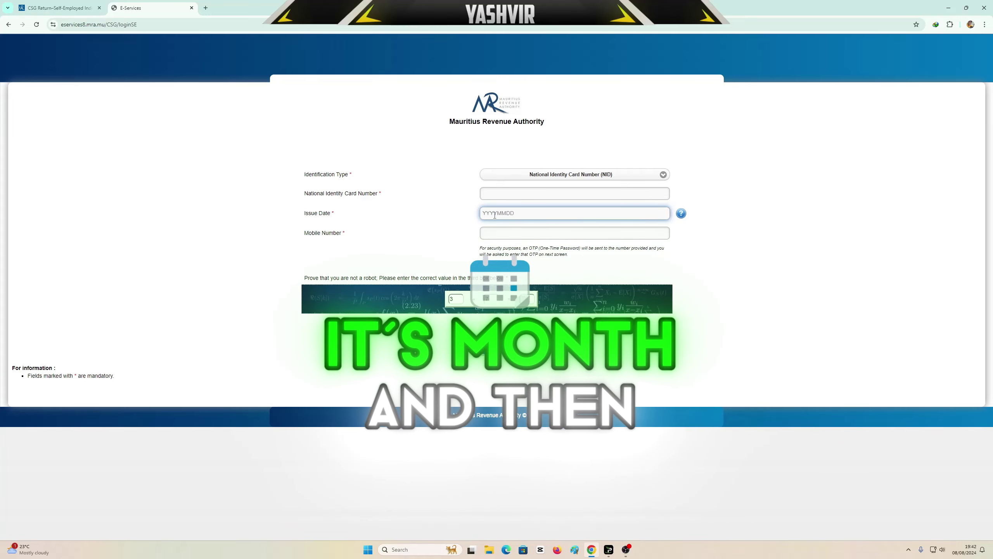
text(201)
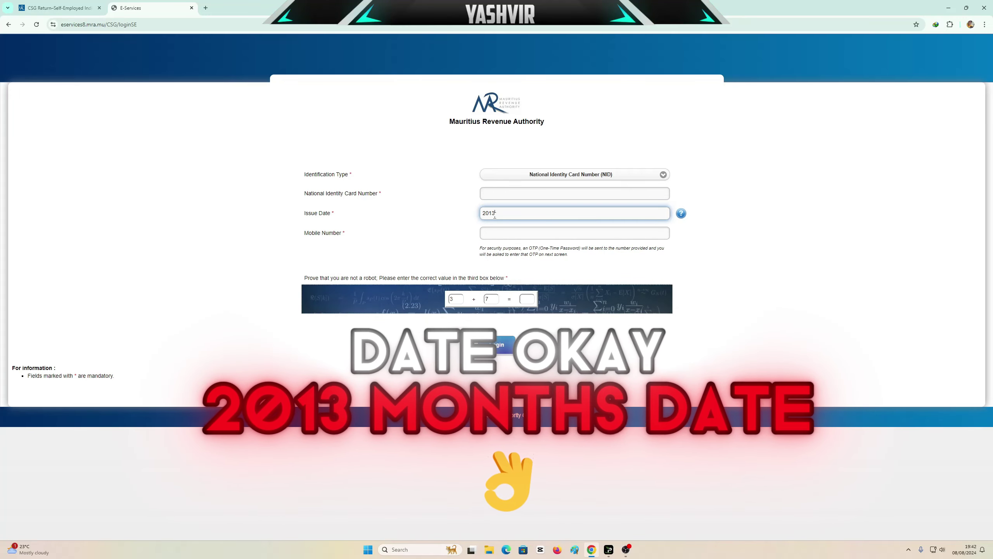
text(31004)
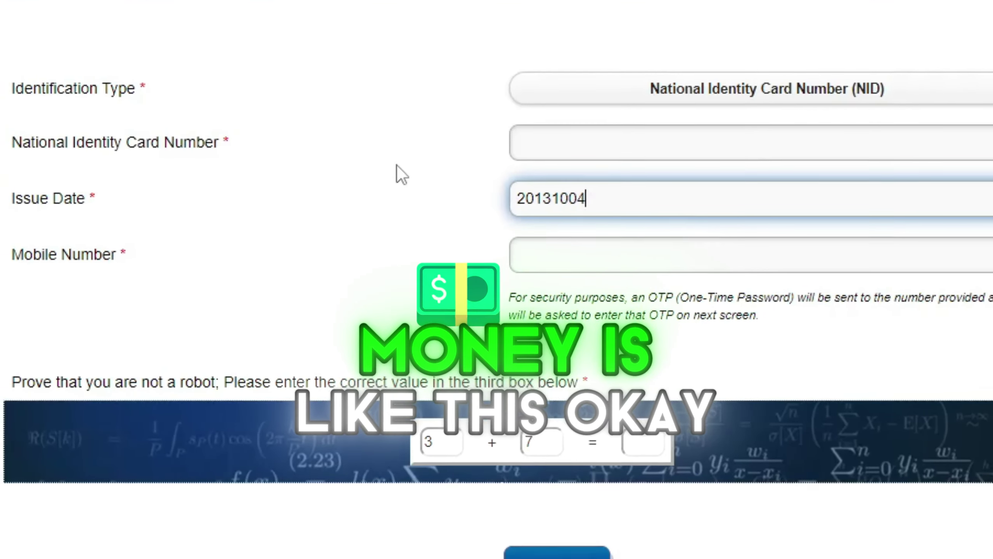
key(ctrl+a)
click(553, 208)
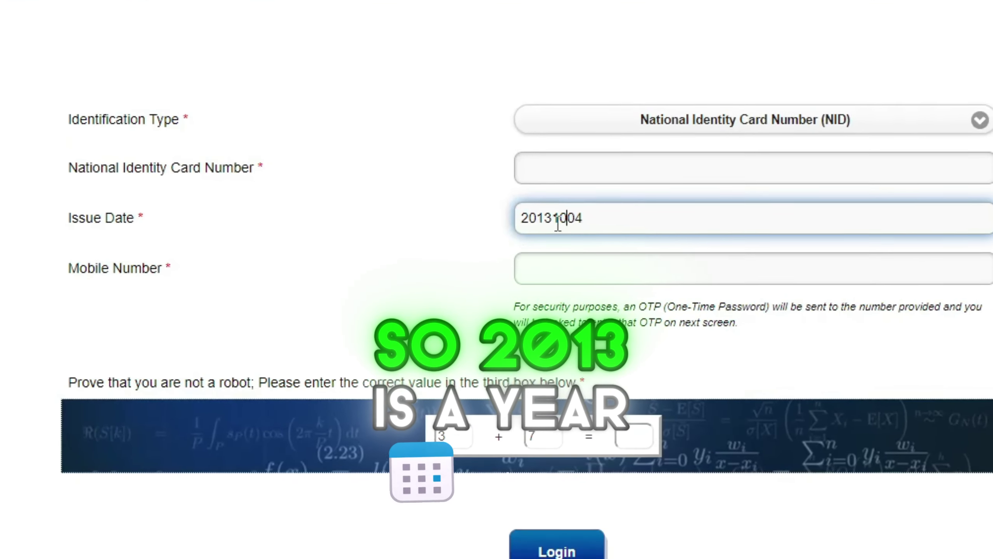
mouse_move(553, 208)
mouse_down()
mouse_move(515, 210)
mouse_move(553, 228)
mouse_move(567, 215)
mouse_up()
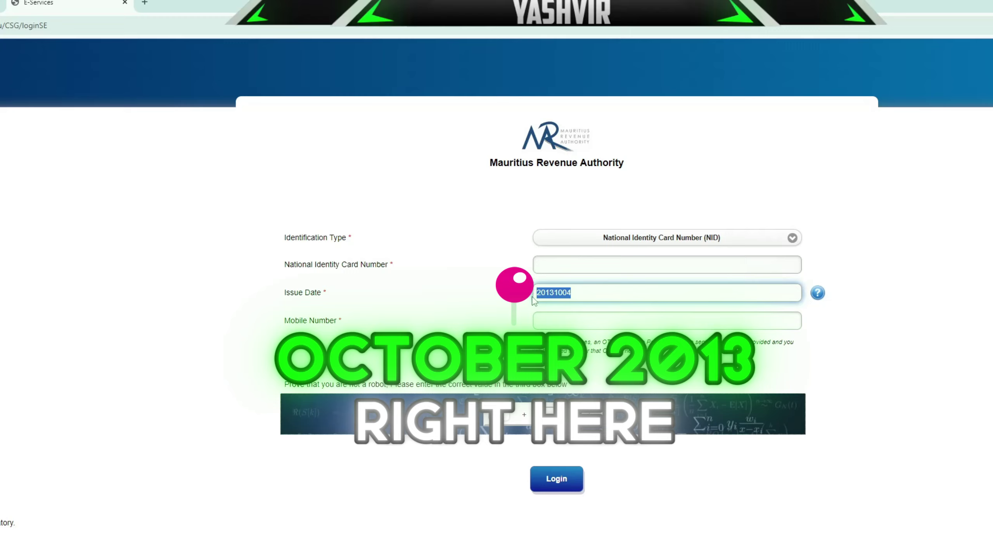
Answer the 3 + 7 captcha with 10 and highlight the one-time password explanation
click(572, 321)
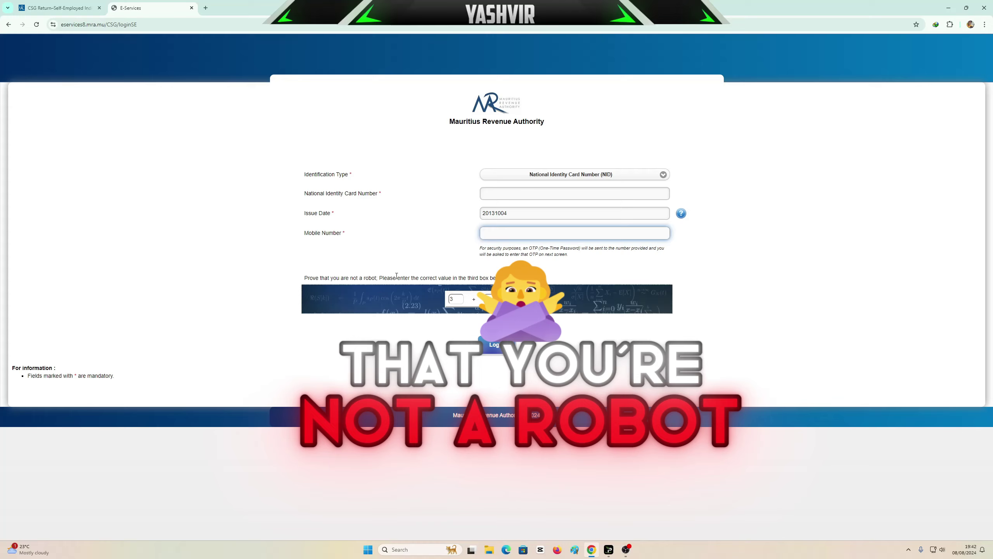
click(455, 299)
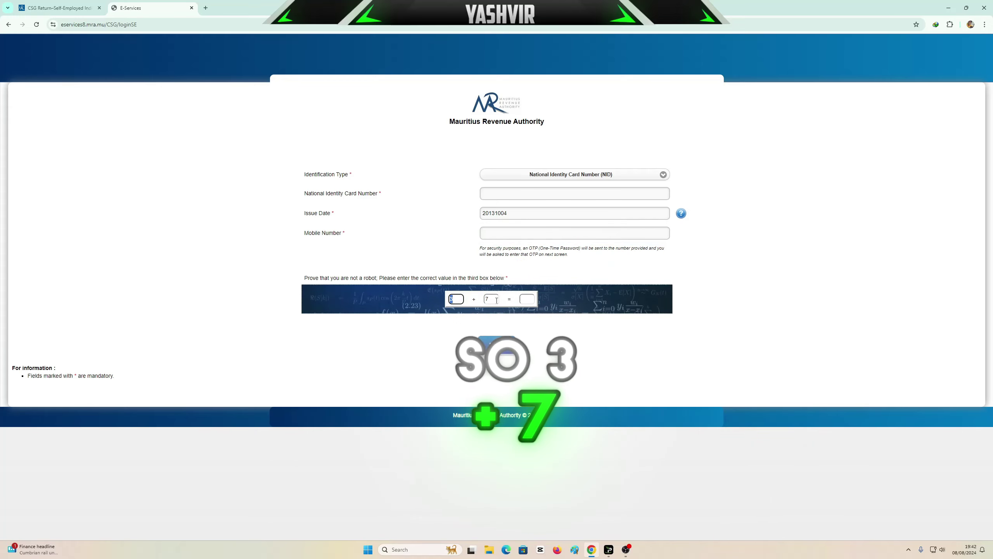
text(10)
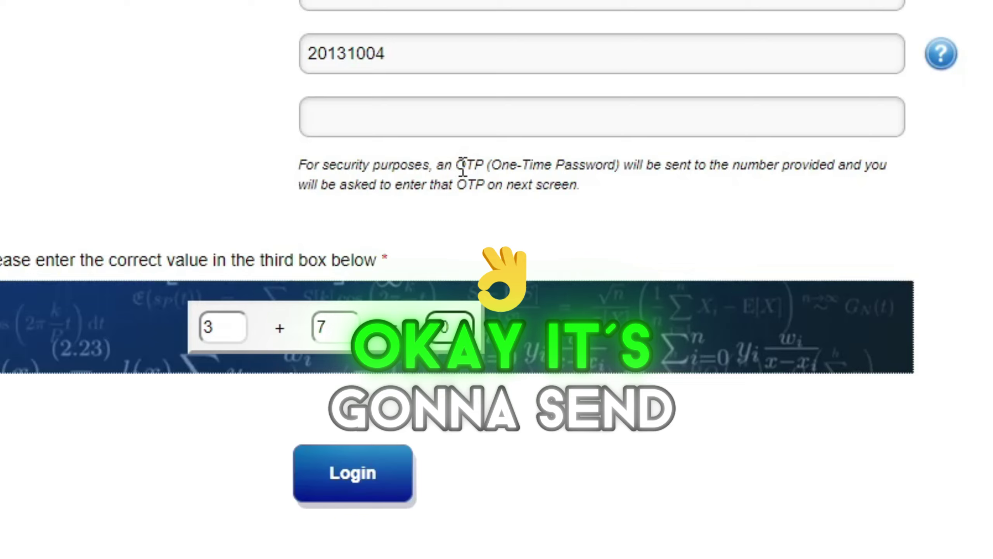
drag(486, 169, 565, 190)
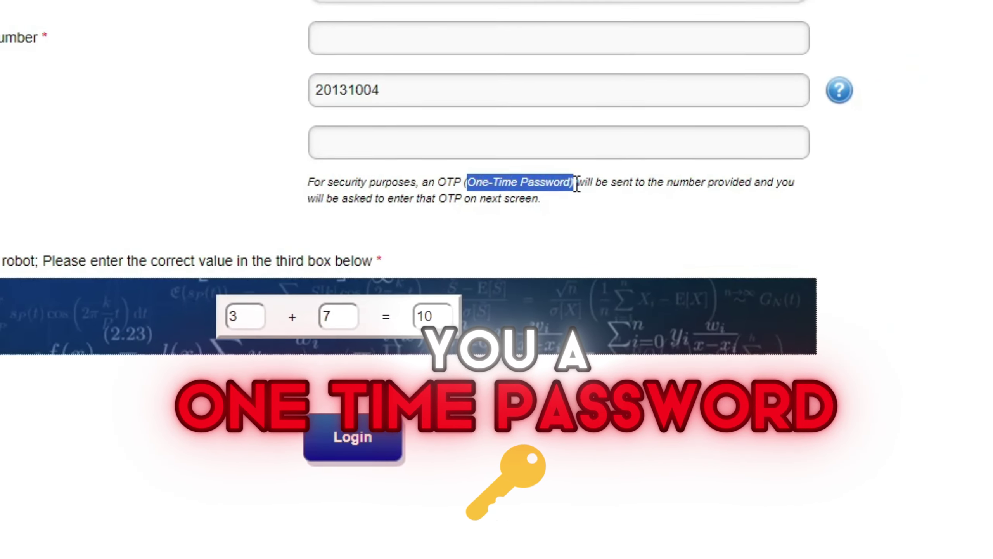
Choose Contribution Monthly Return for income year July 2024 - June 2025 and start filing July 2024
click(647, 209)
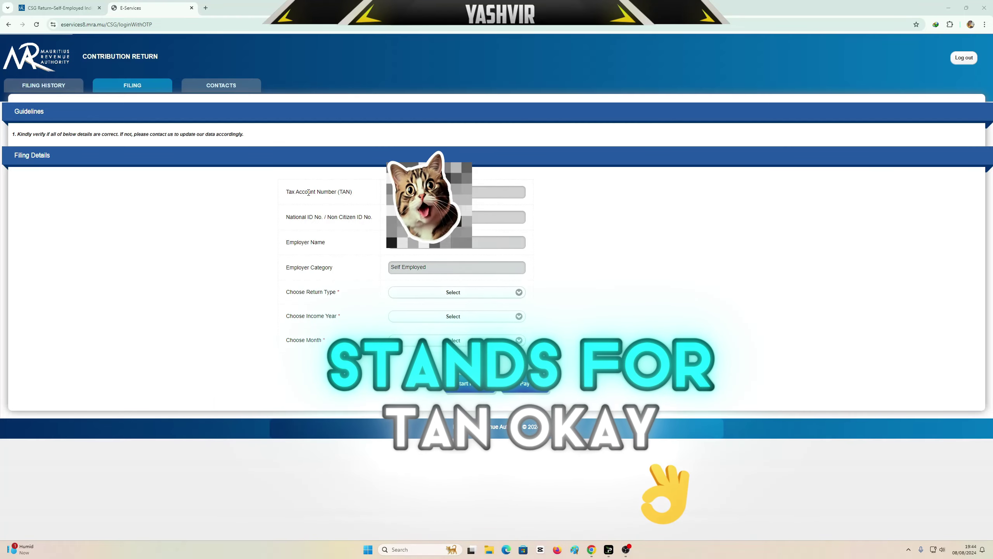
click(358, 208)
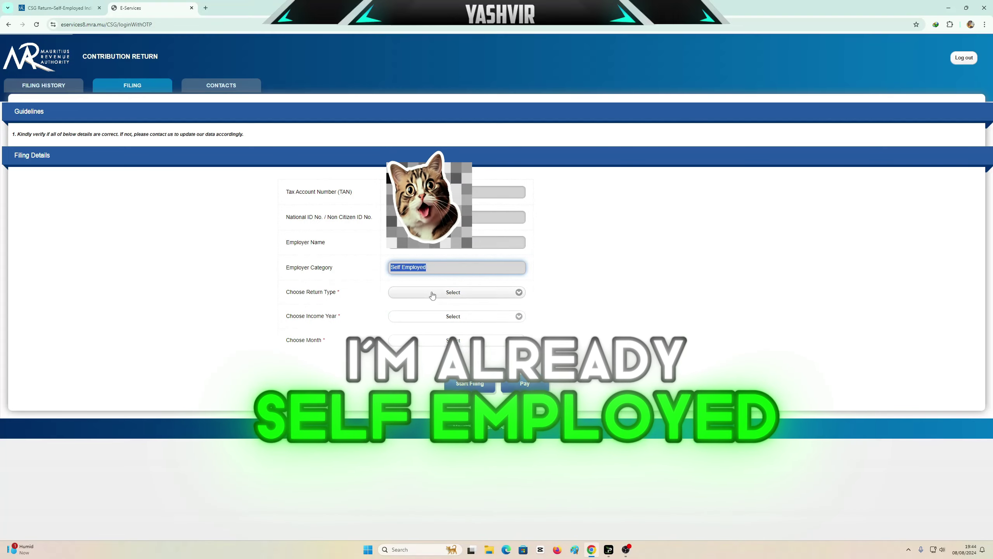
click(433, 294)
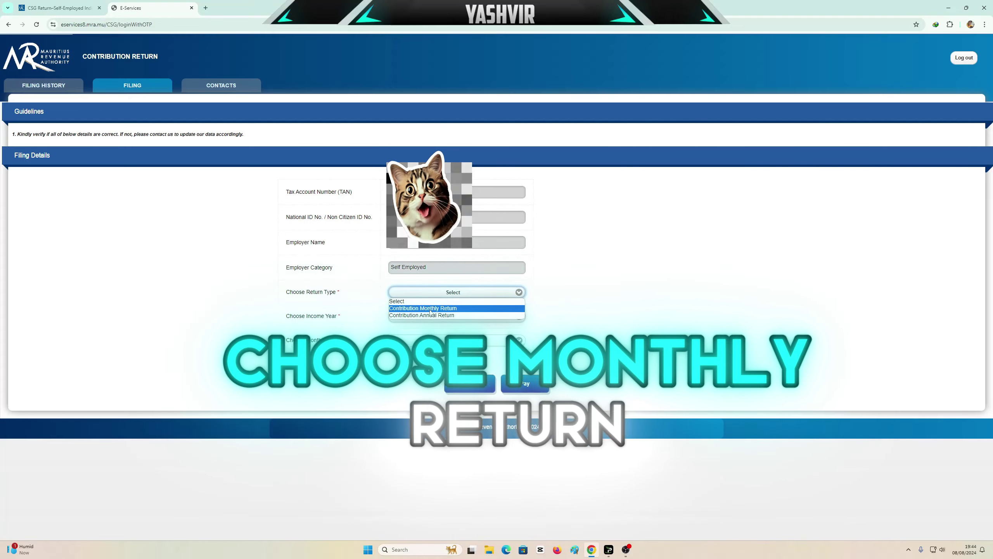
click(430, 309)
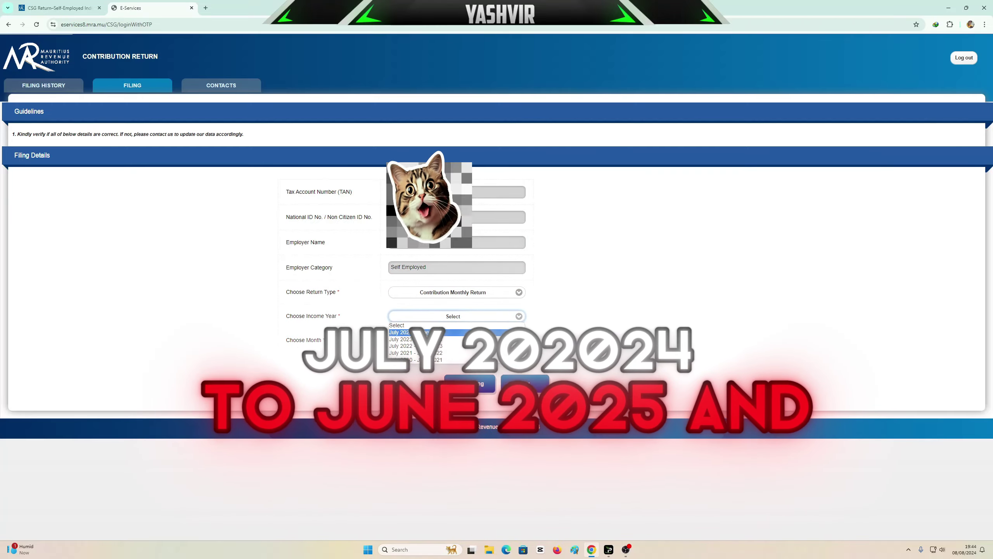
click(423, 332)
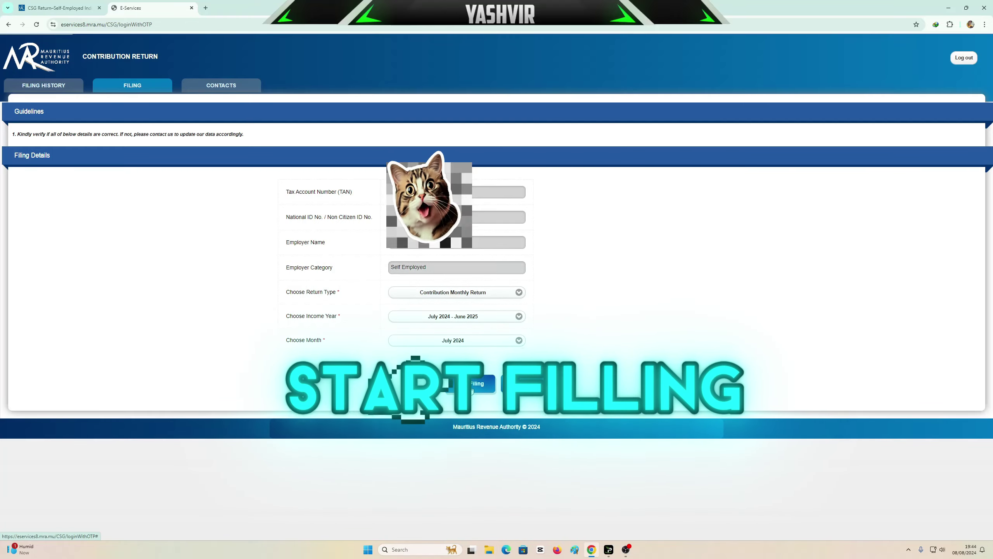
click(473, 383)
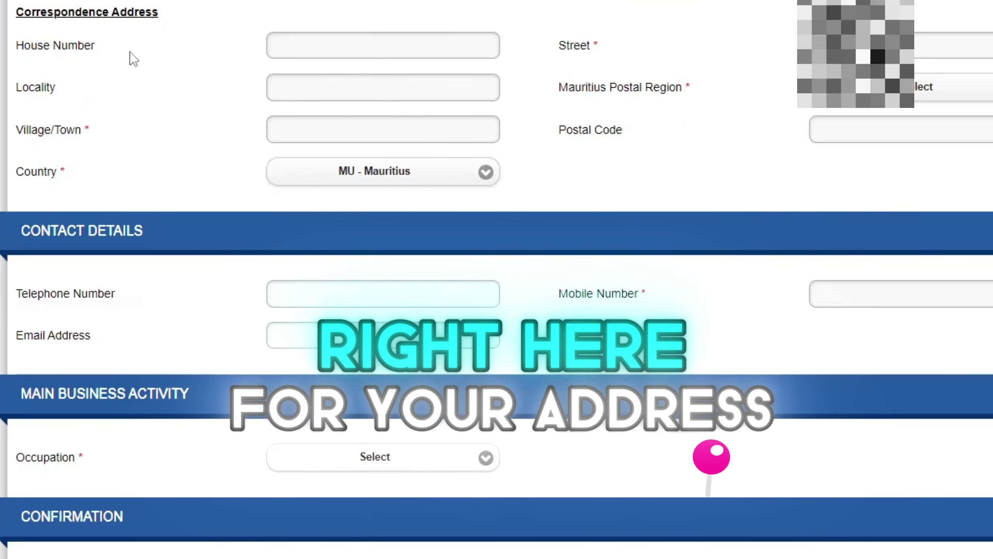
Visit the house number, locality, town, street, postal region and code, telephone, mobile and email fields
click(295, 44)
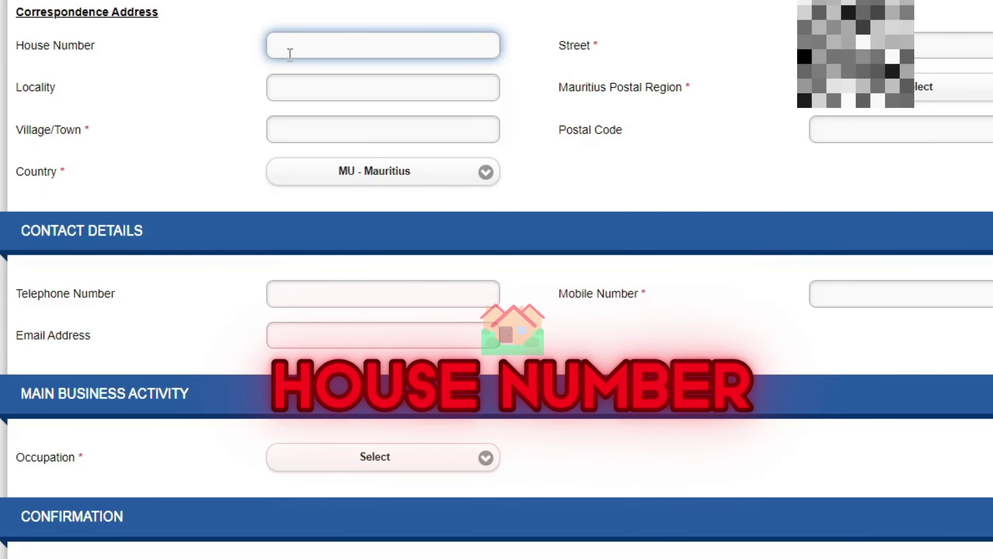
click(303, 88)
click(294, 132)
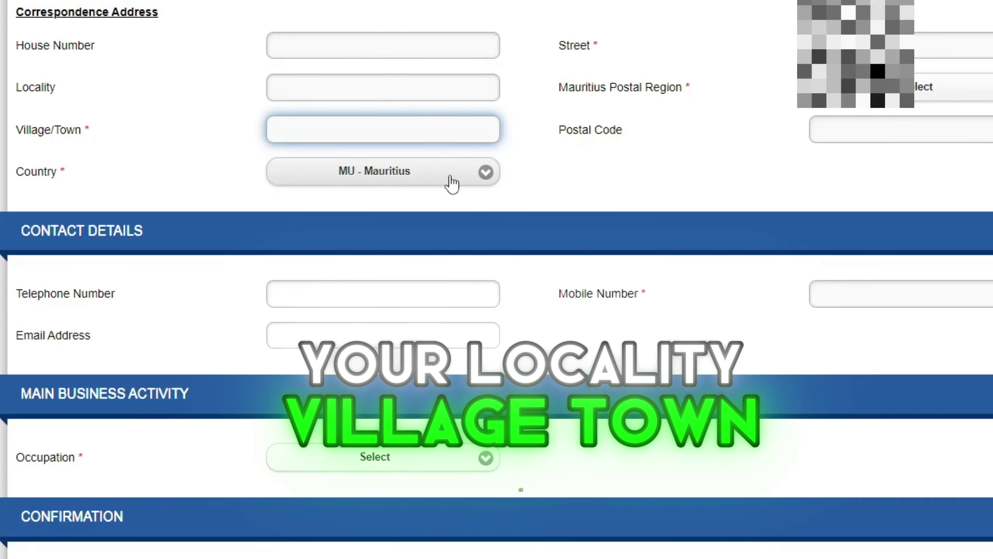
click(815, 45)
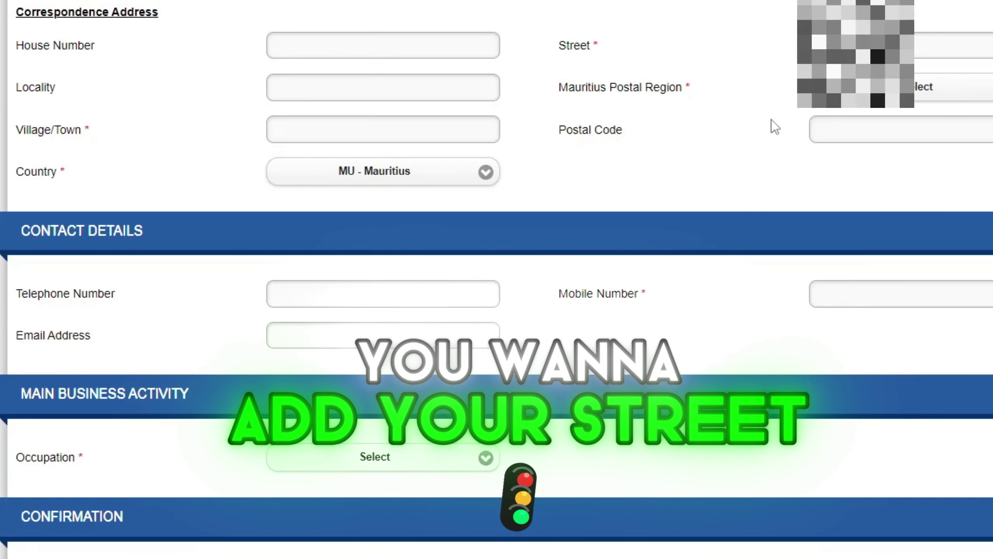
click(931, 86)
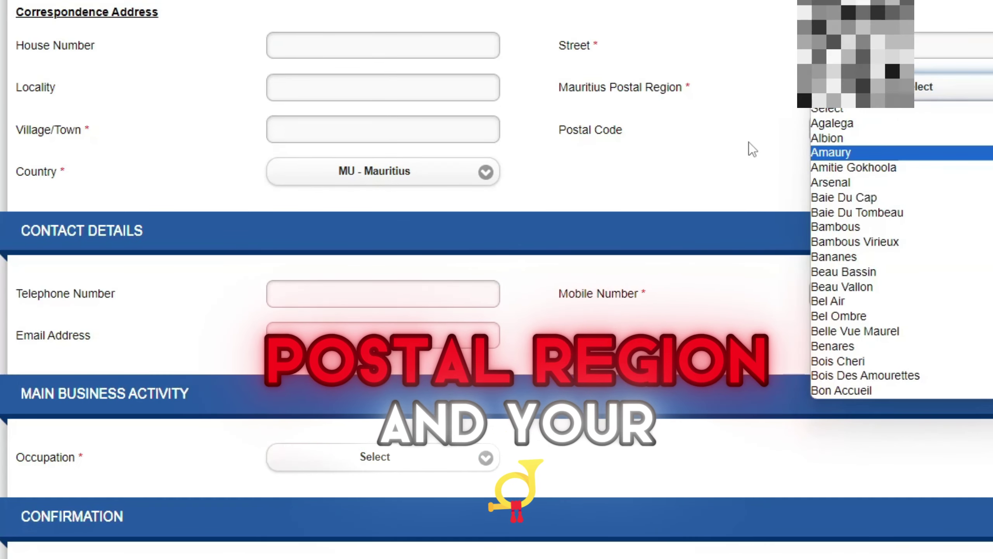
click(905, 135)
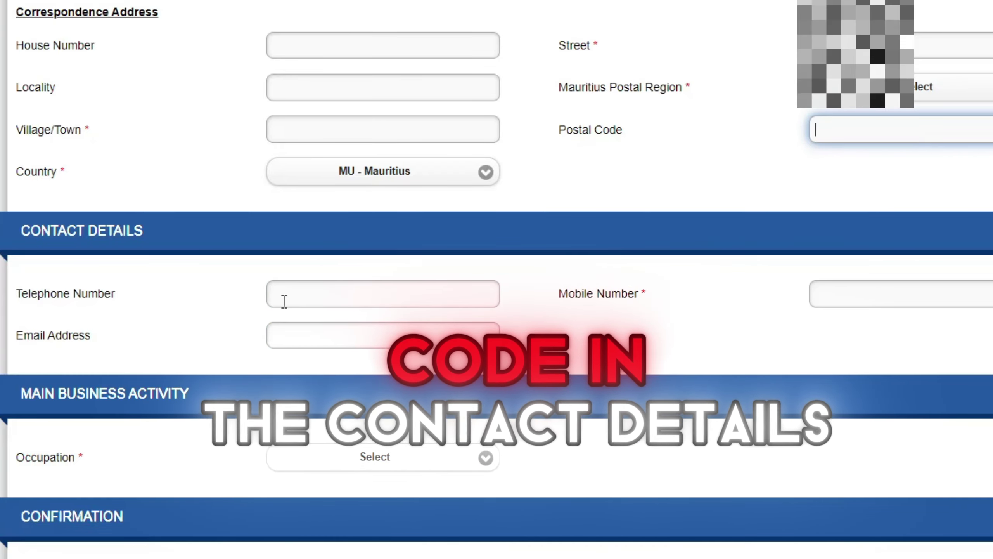
click(294, 293)
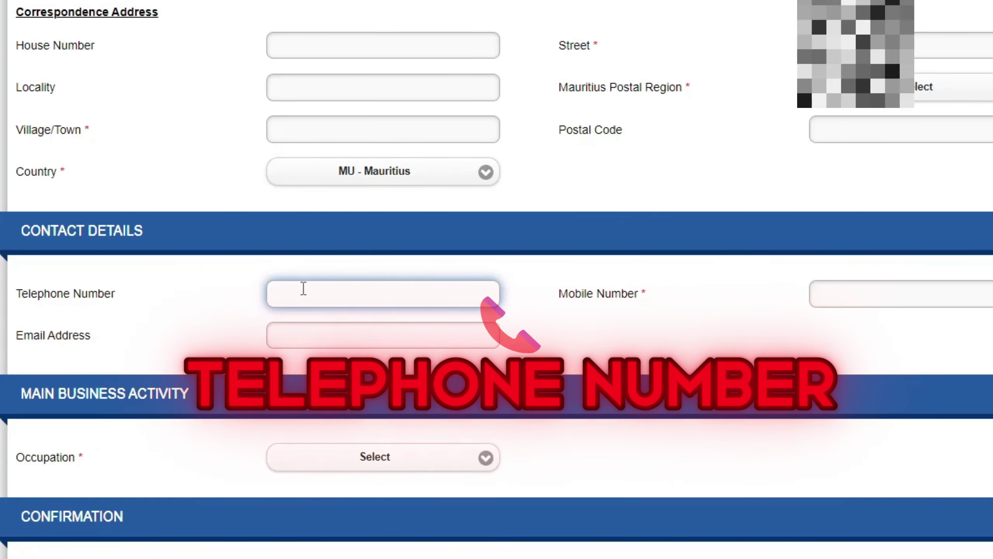
click(858, 297)
click(370, 334)
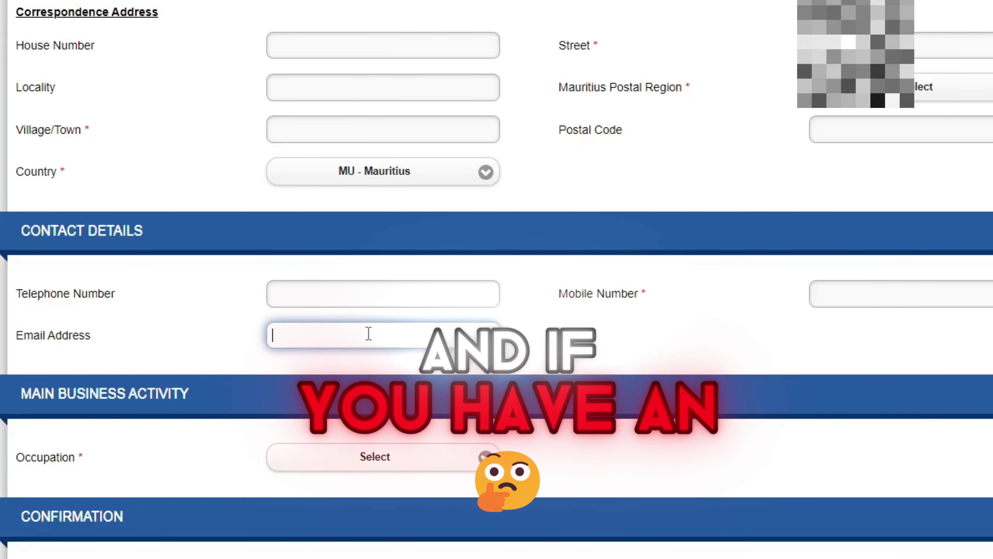
scroll(368, 334, down, 2)
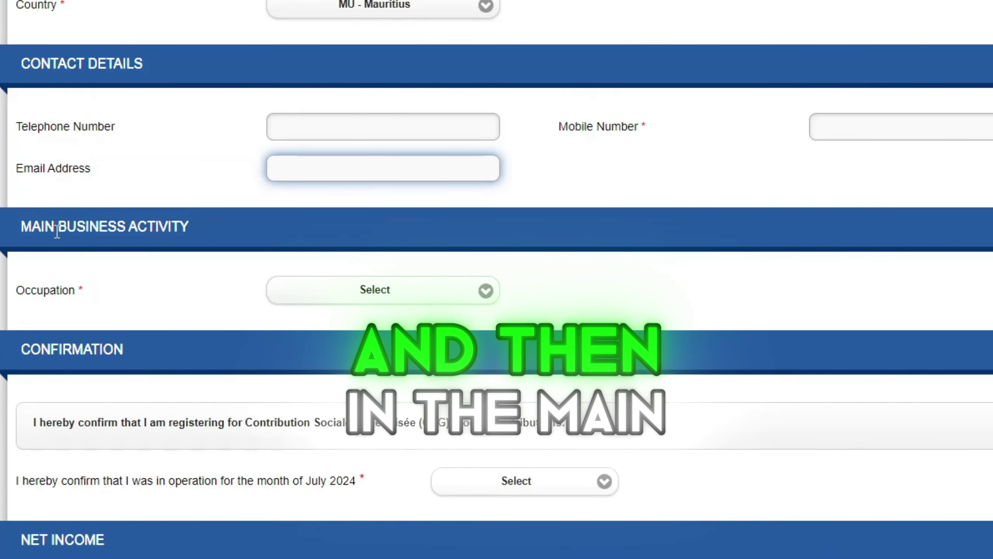
Confirm operating in July 2024 and enter 10000 as the monthly net income
click(354, 290)
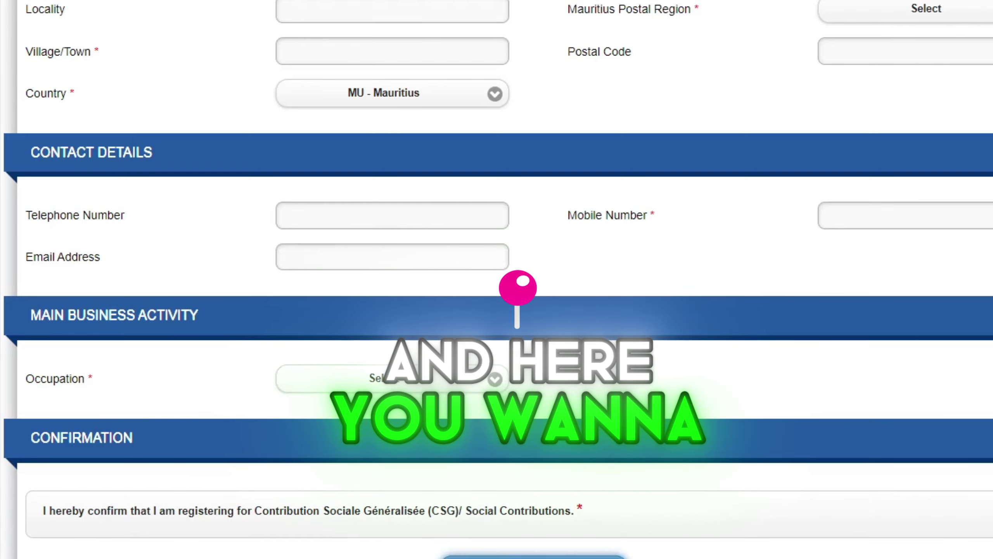
scroll(503, 280, down, 2)
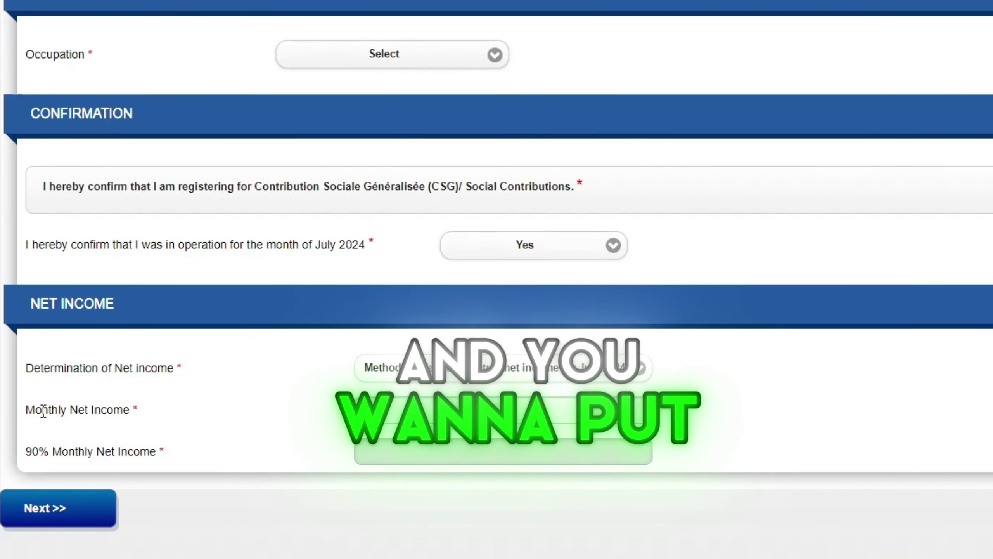
drag(37, 410, 91, 409)
drag(31, 452, 140, 454)
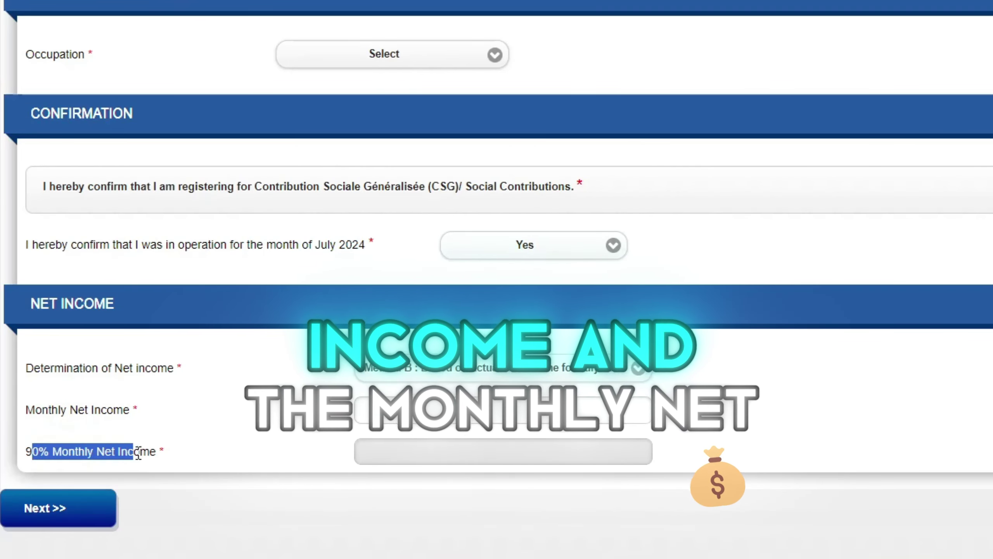
click(191, 455)
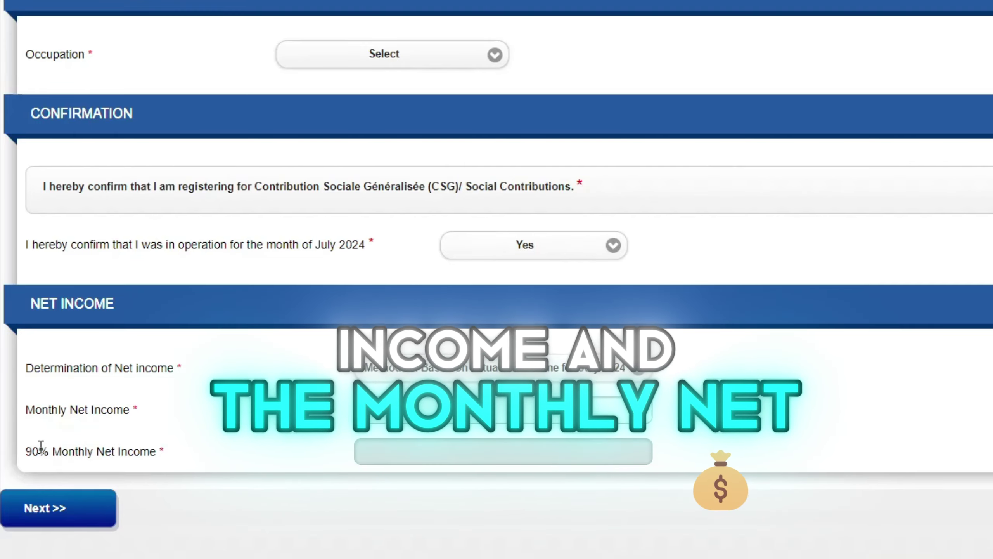
drag(93, 451, 140, 451)
click(396, 411)
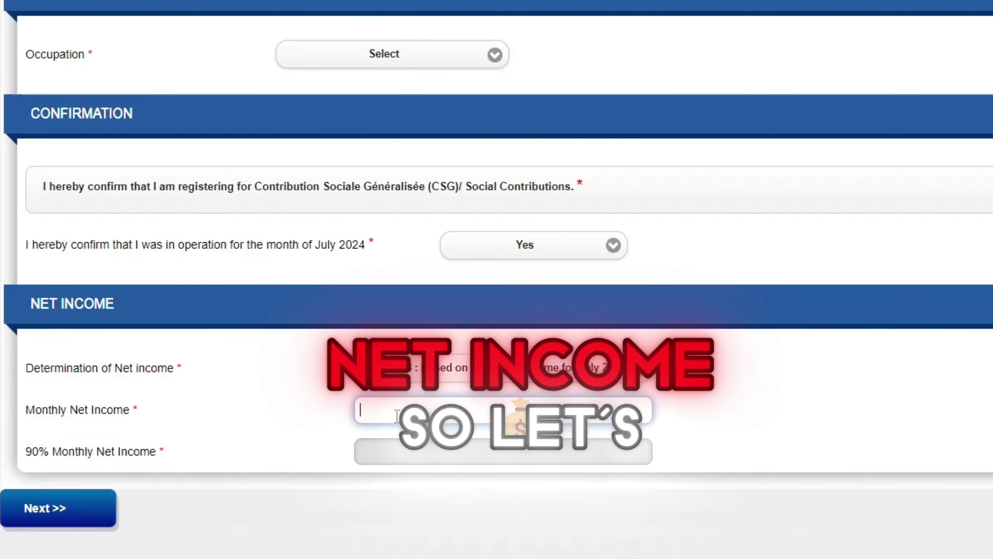
text(10000)
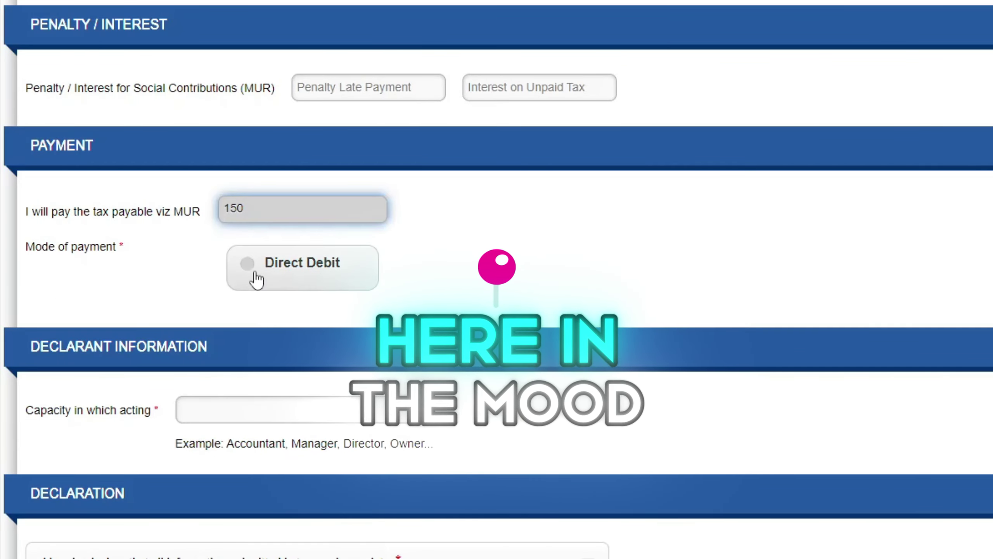
Choose Direct Debit payment with State Bank of Mauritius Ltd as the bank
click(284, 270)
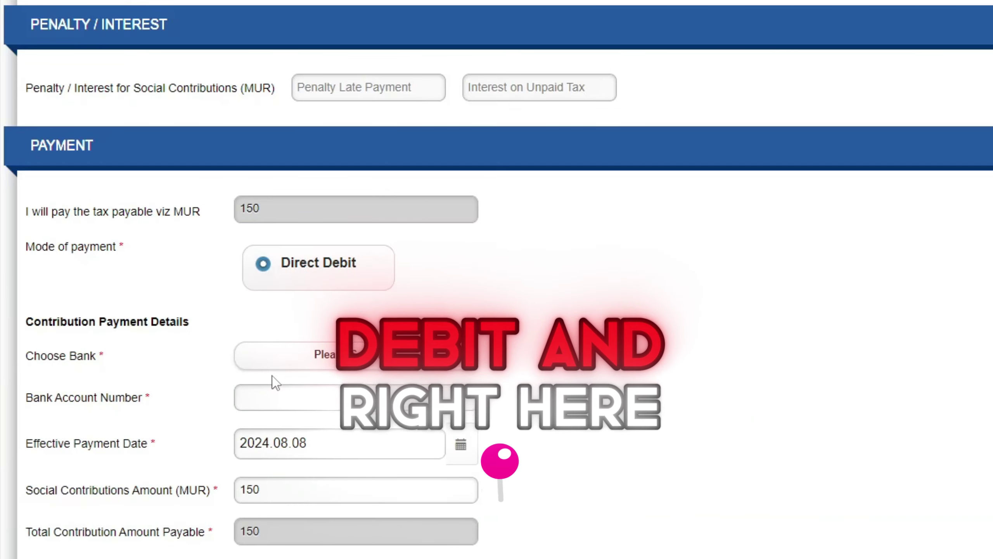
click(295, 354)
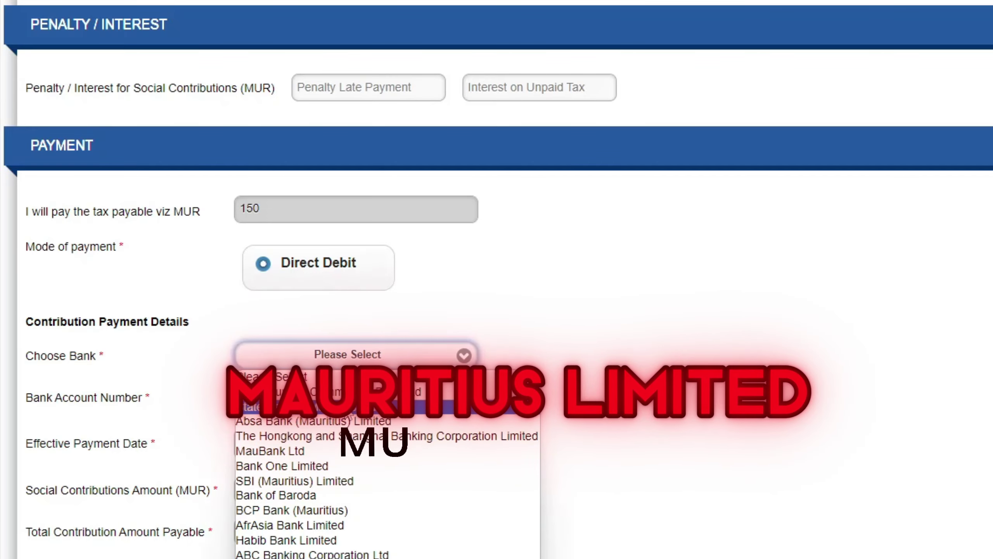
click(351, 408)
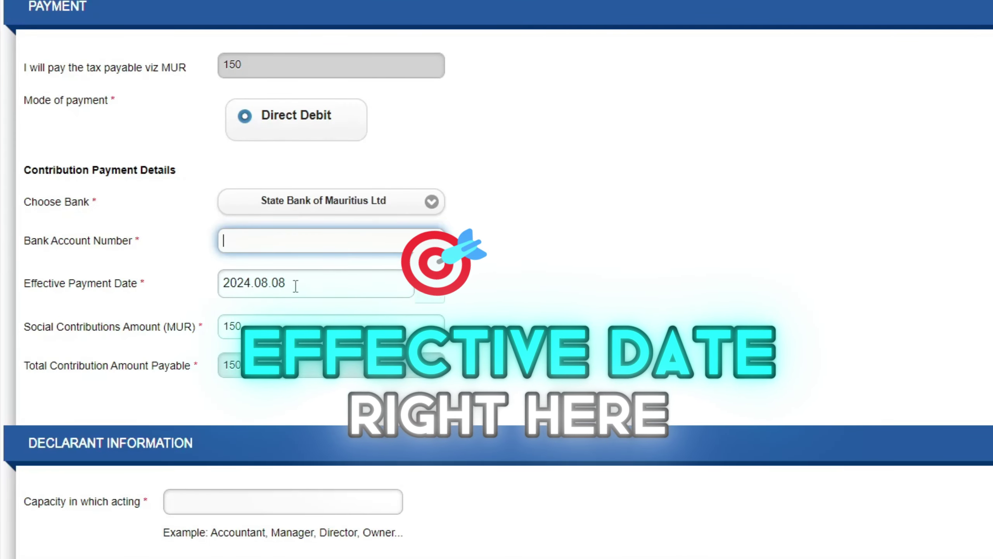
scroll(243, 291, down, 2)
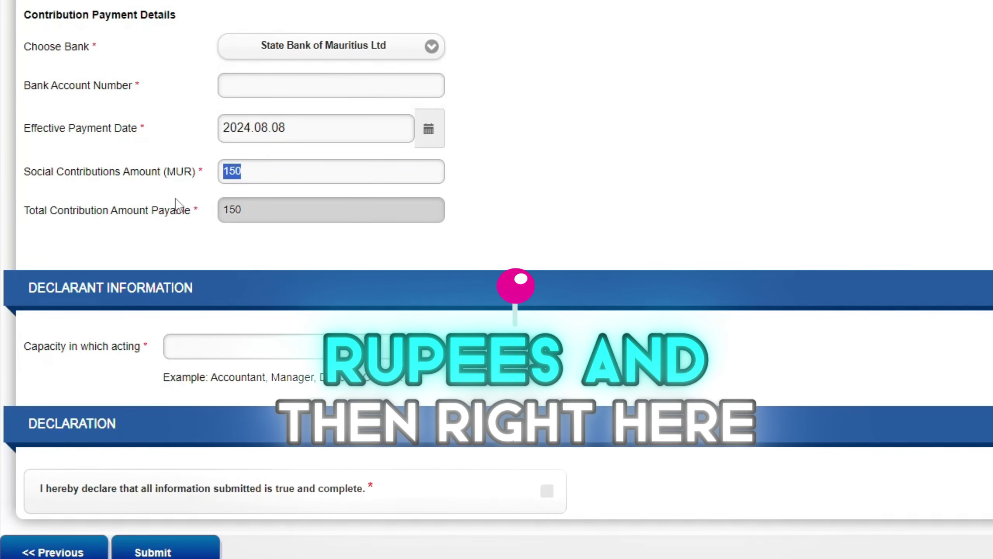
scroll(178, 203, down, 1)
click(383, 346)
text(Self)
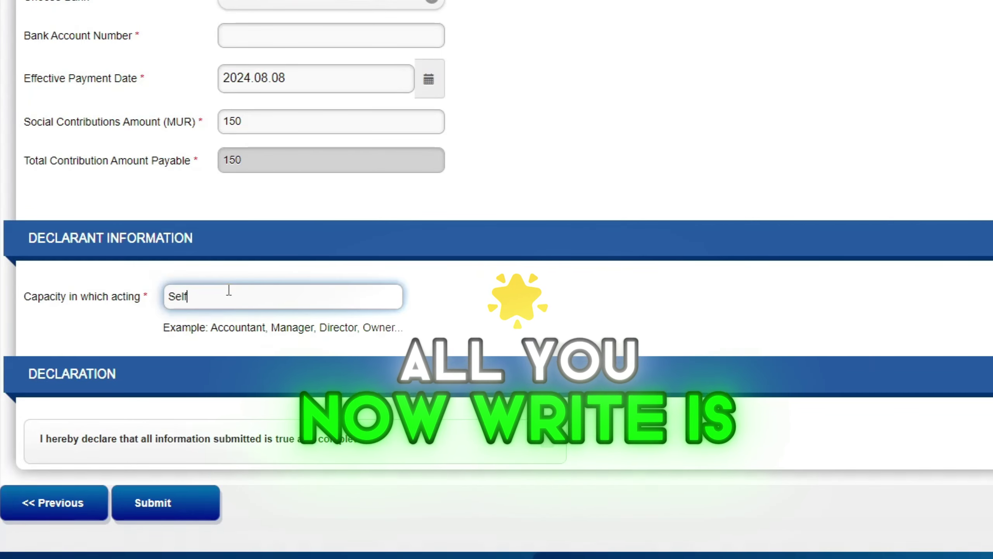
text(Employed)
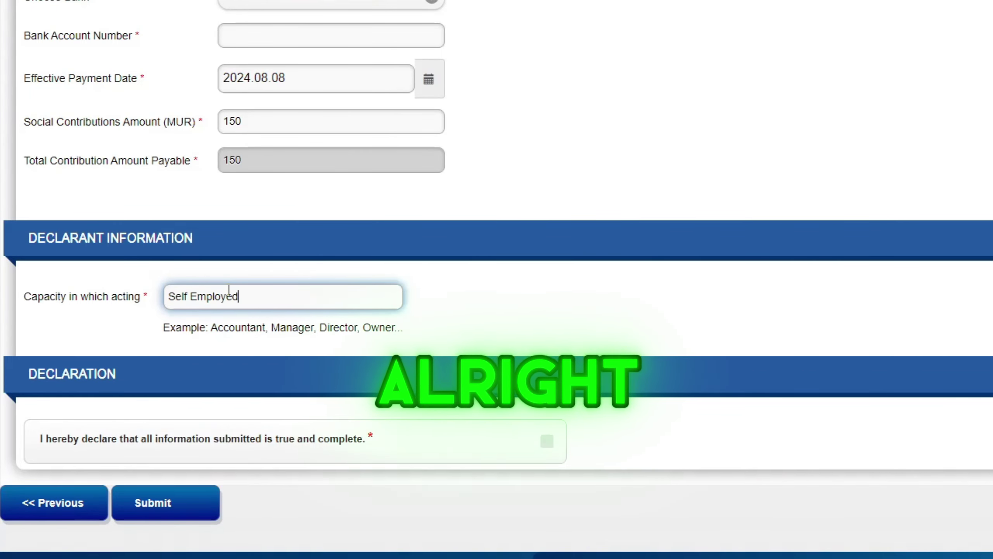
Tick the true-and-complete declaration as Self Employed and submit the July 2024 return
click(590, 443)
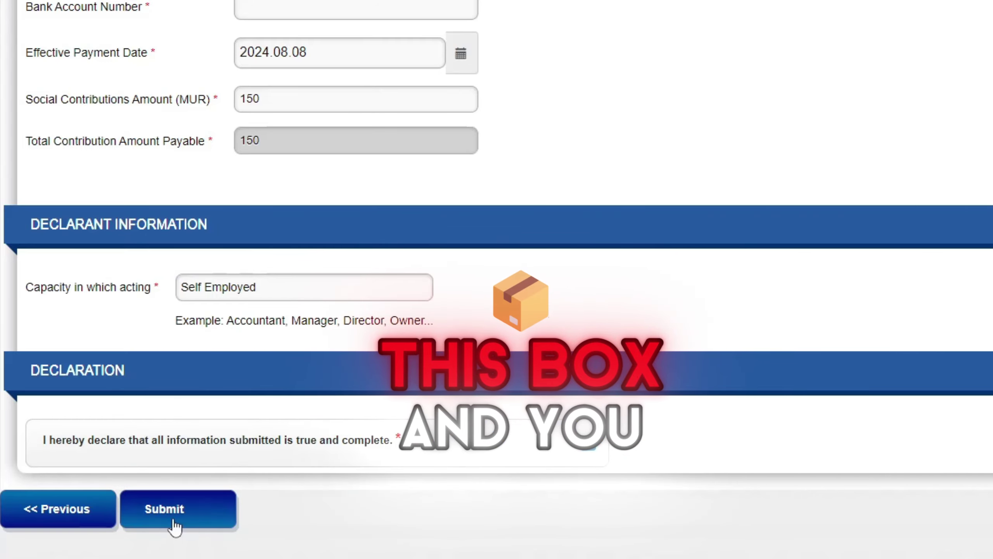
click(175, 520)
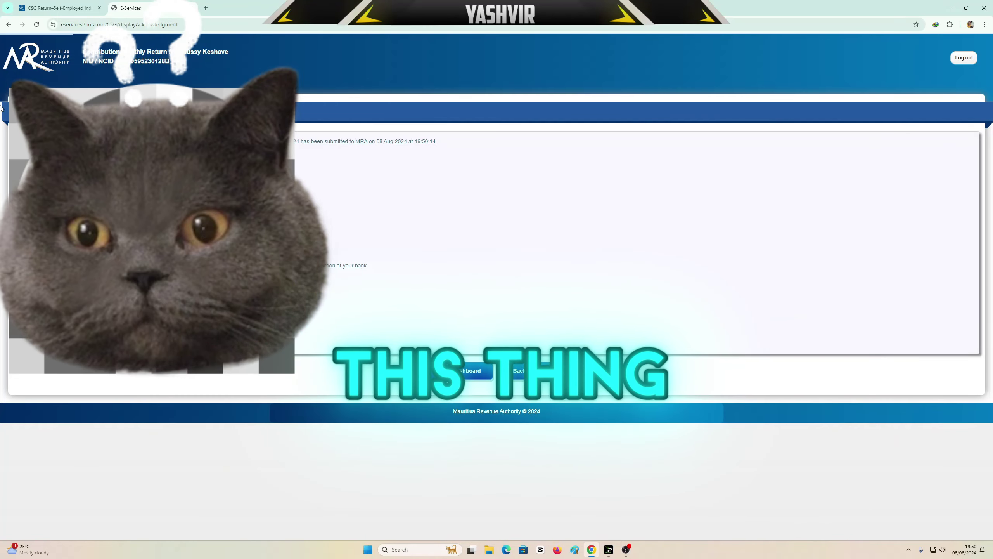
Print the CSG return submission acknowledgement to a PDF file
key(ctrl+p)
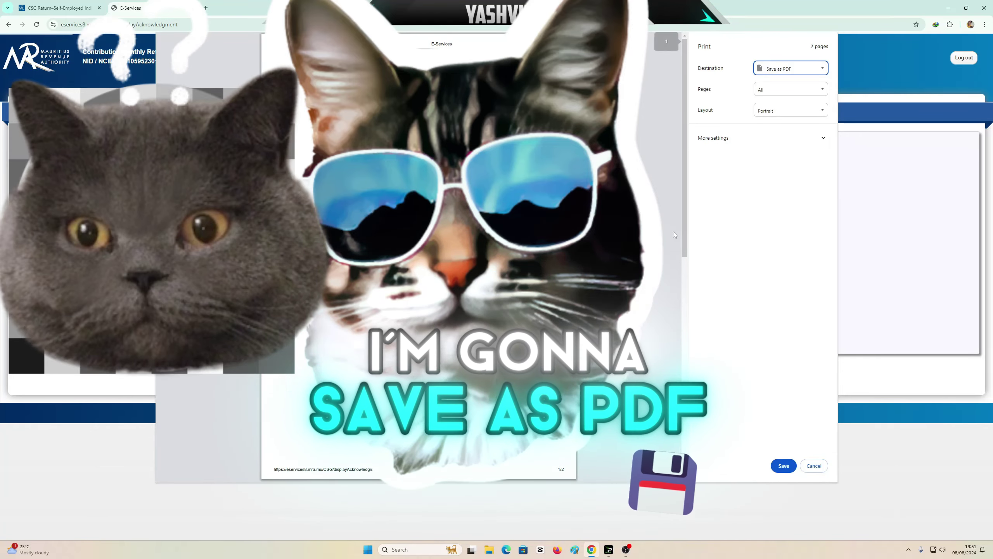
key(Escape)
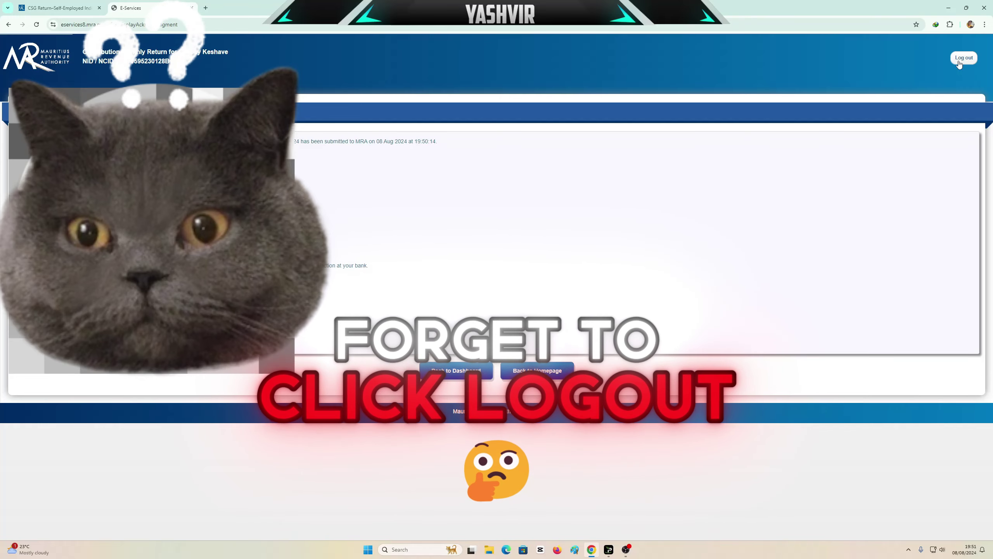
Log out of e-Services and confirm leaving, returning to the empty login page
click(960, 61)
click(530, 82)
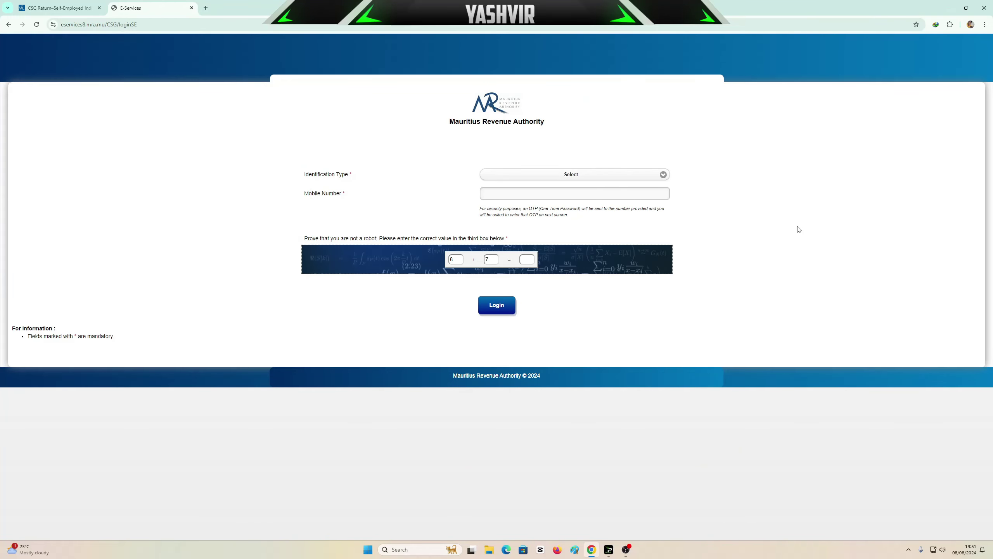